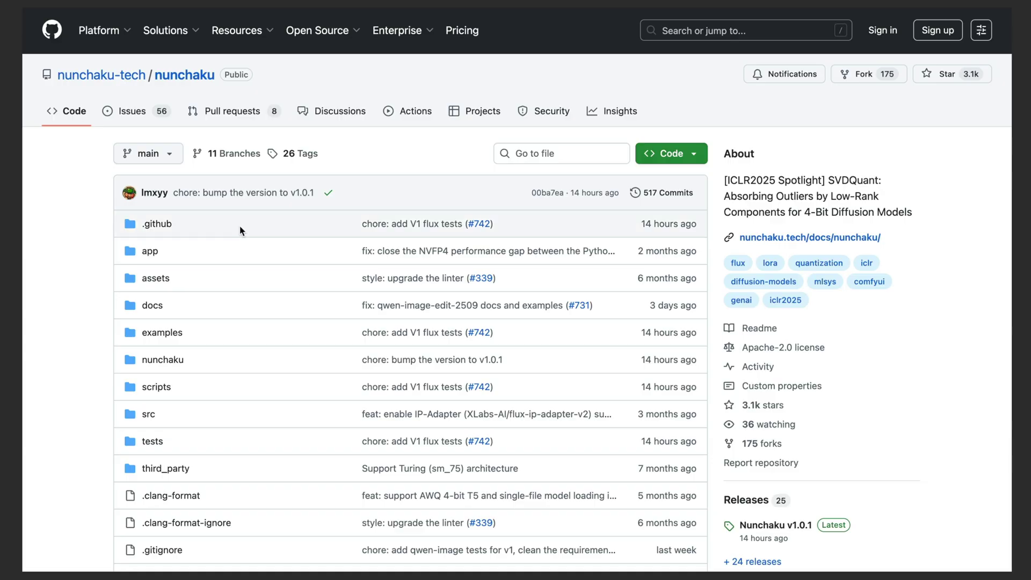
scroll(239, 228, down, 2)
scroll(240, 230, down, 3)
scroll(239, 228, down, 5)
scroll(240, 228, down, 5)
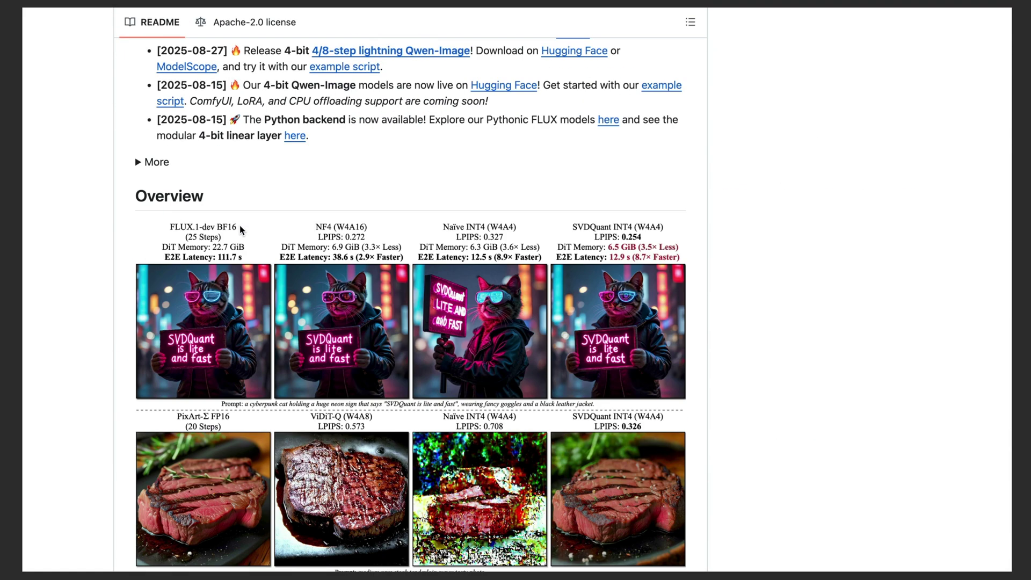
scroll(239, 228, down, 5)
scroll(239, 229, down, 5)
scroll(239, 227, down, 3)
scroll(240, 227, down, 4)
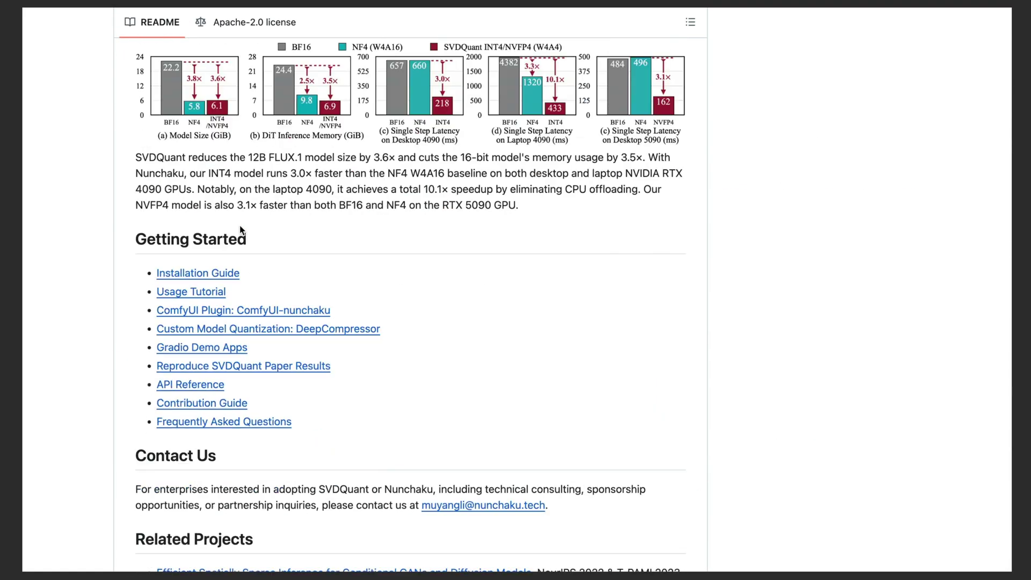
scroll(240, 228, down, 1)
Step: Open the Installation Guide page in the Nunchaku documentation
click(214, 178)
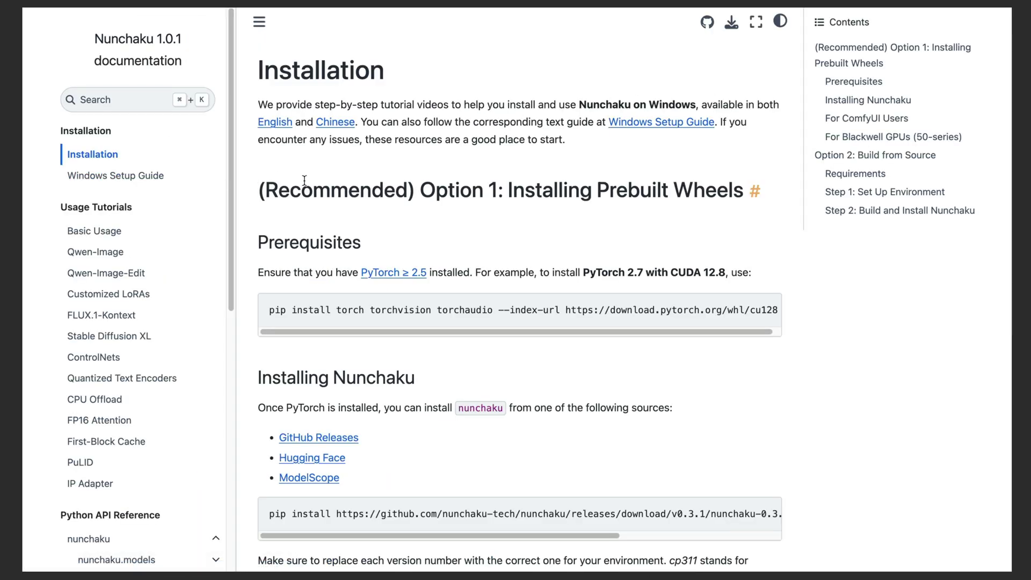
scroll(306, 181, down, 1)
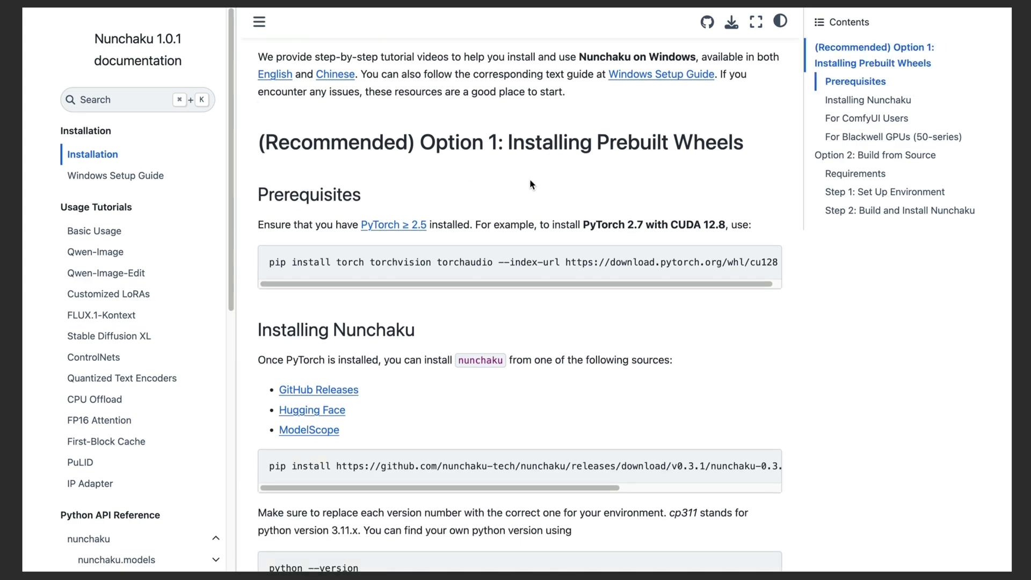
scroll(515, 183, down, 2)
scroll(330, 196, down, 1)
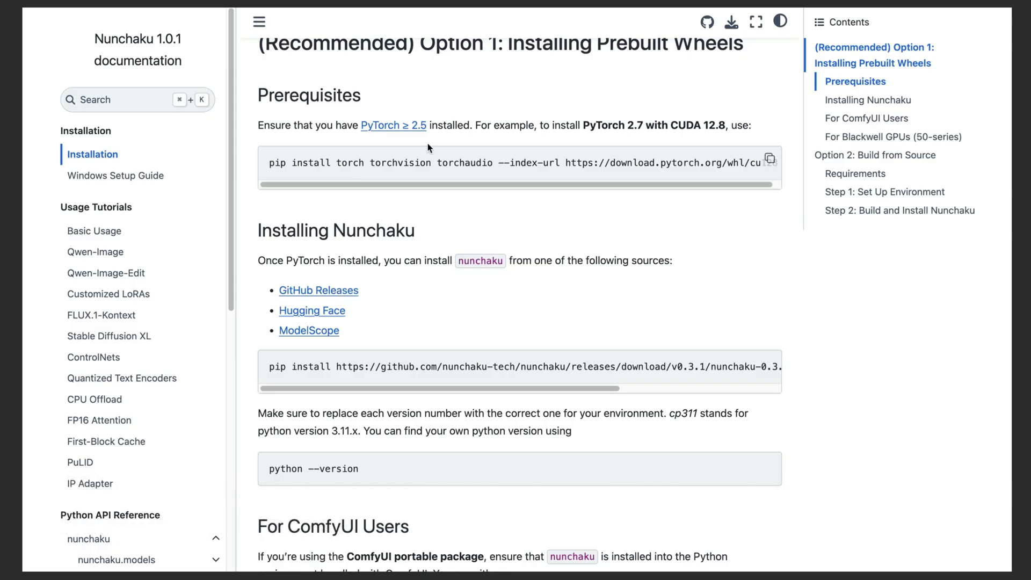
scroll(434, 220, down, 1)
scroll(435, 220, down, 2)
scroll(433, 219, down, 3)
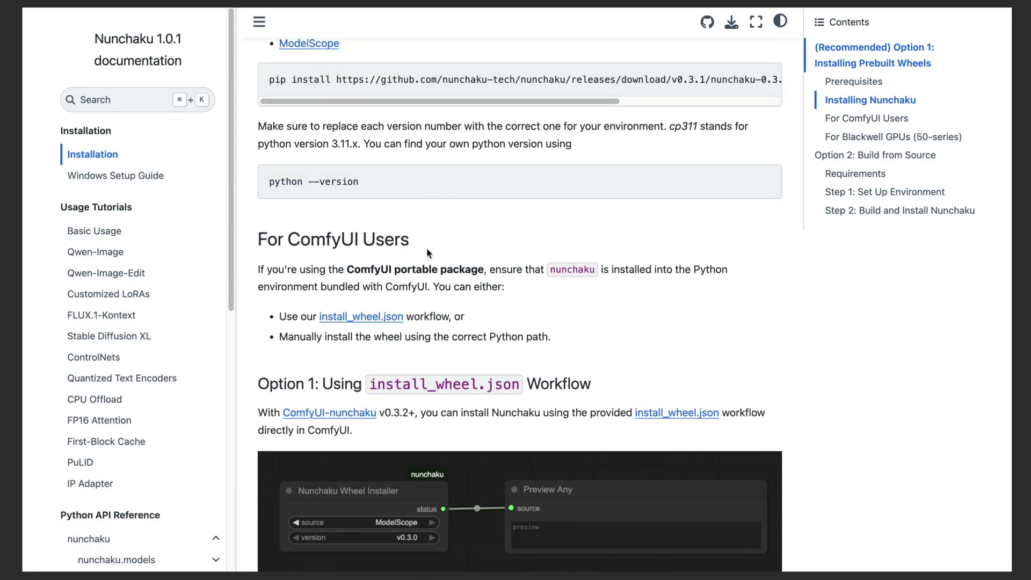
mouse_move(333, 526)
scroll(428, 250, down, 1)
scroll(427, 250, down, 1)
scroll(427, 250, down, 1)
scroll(428, 247, down, 1)
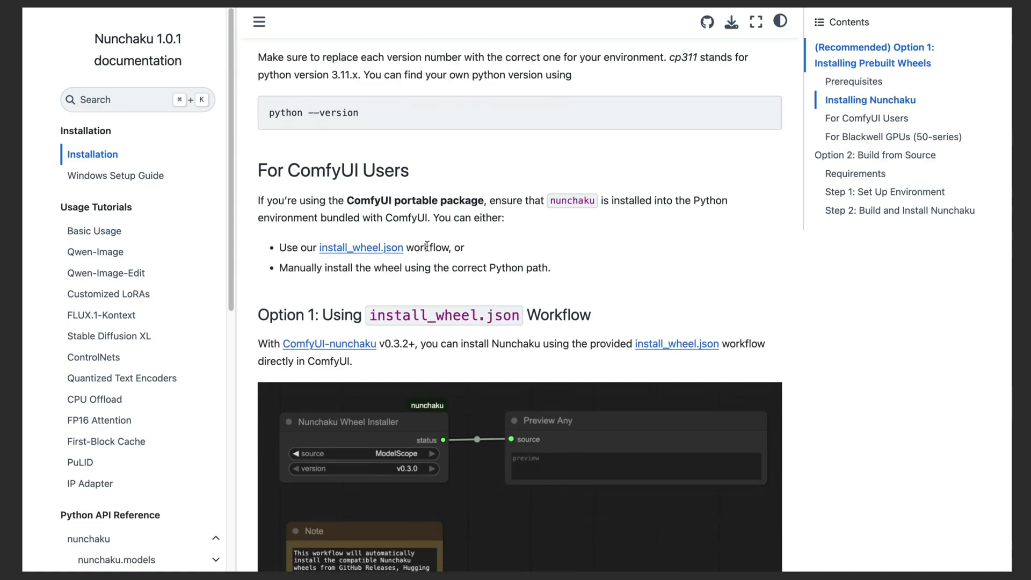
scroll(427, 247, down, 2)
scroll(403, 226, down, 1)
scroll(343, 175, down, 1)
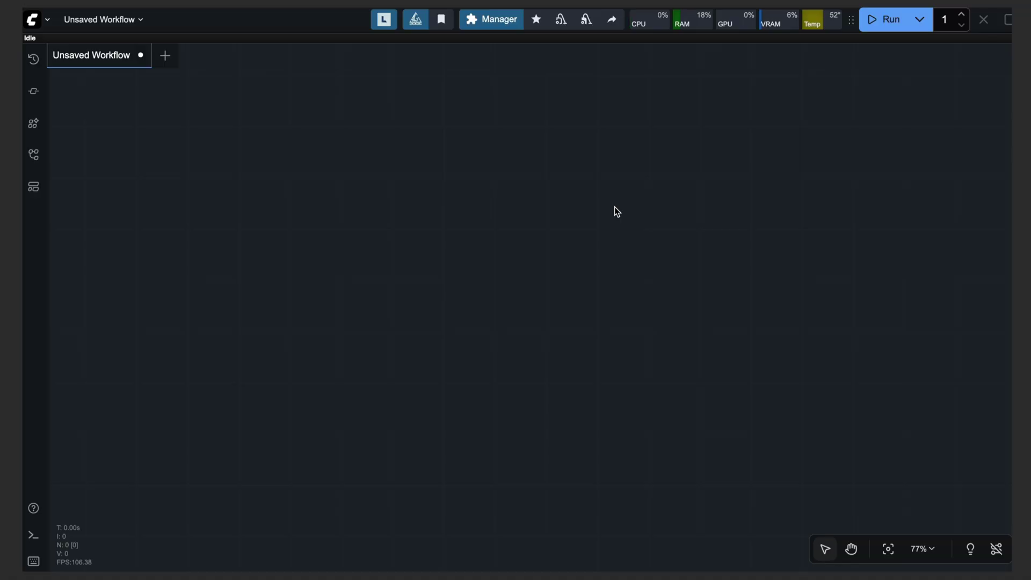
Step: Search ComfyUI Manager's Custom Nodes Manager for ComfyUI-nunchaku
click(491, 19)
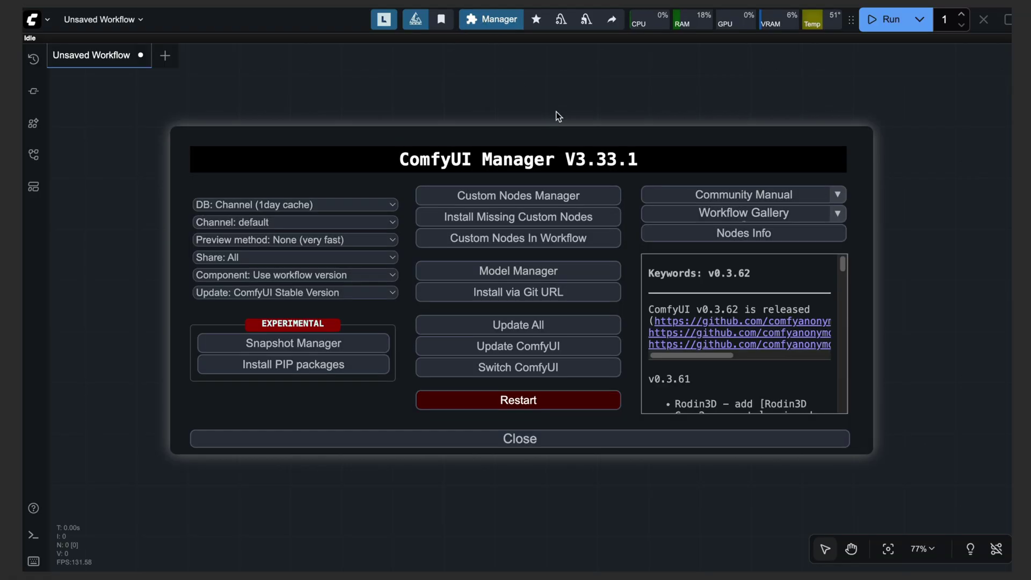
click(505, 202)
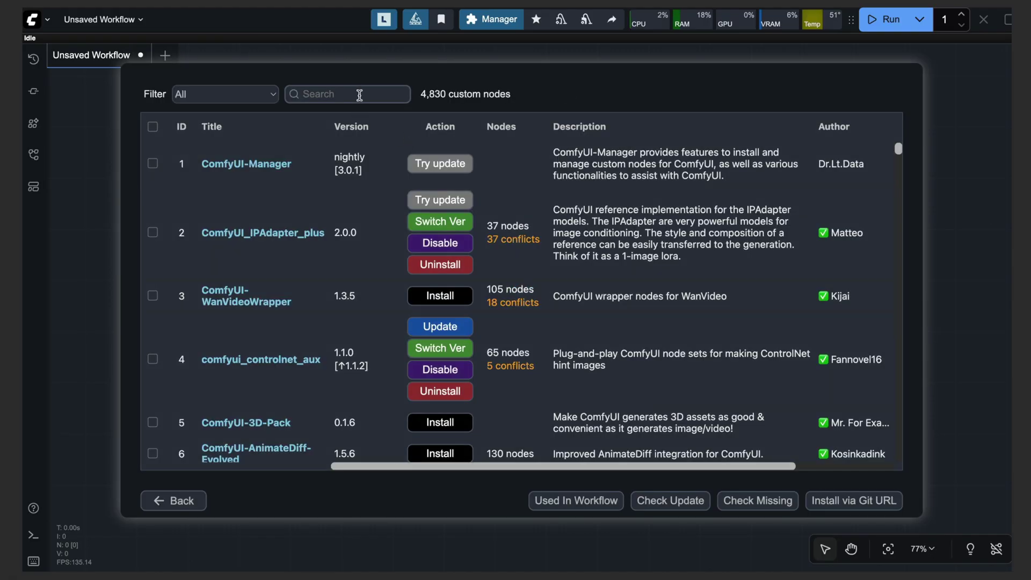
click(360, 95)
text(ComfyUI-nunchaku)
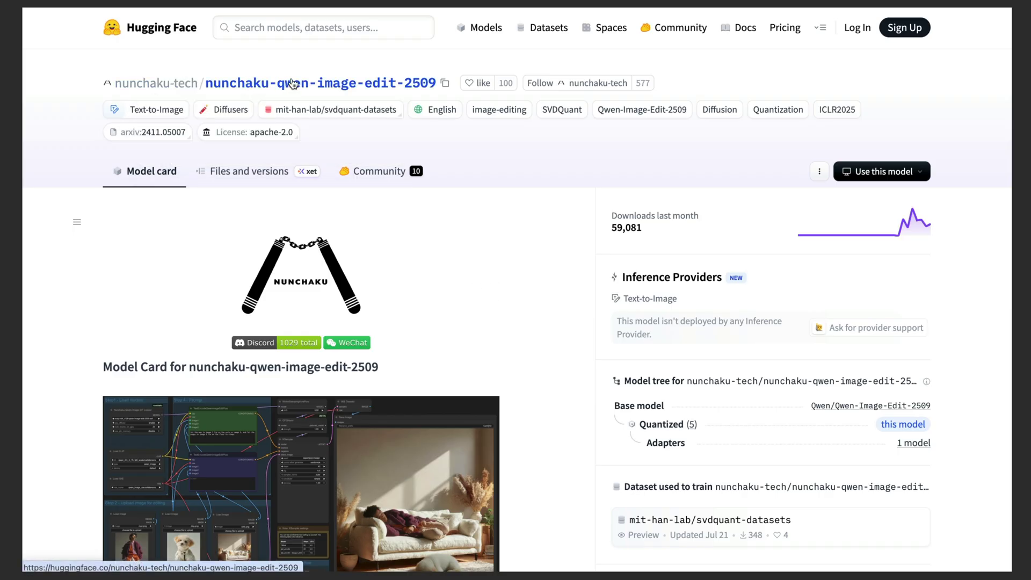
scroll(415, 205, down, 5)
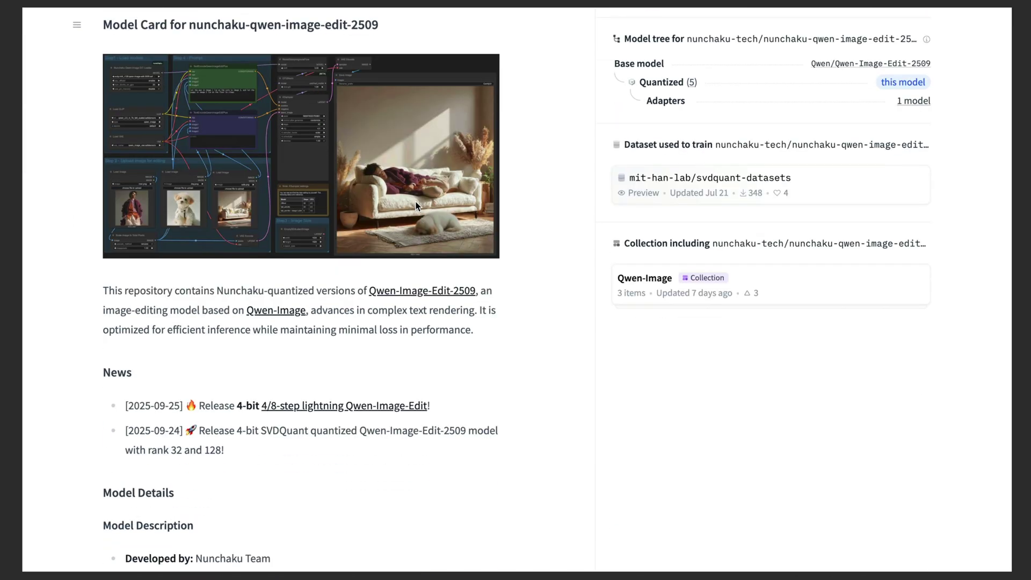
scroll(417, 206, down, 4)
scroll(416, 205, down, 5)
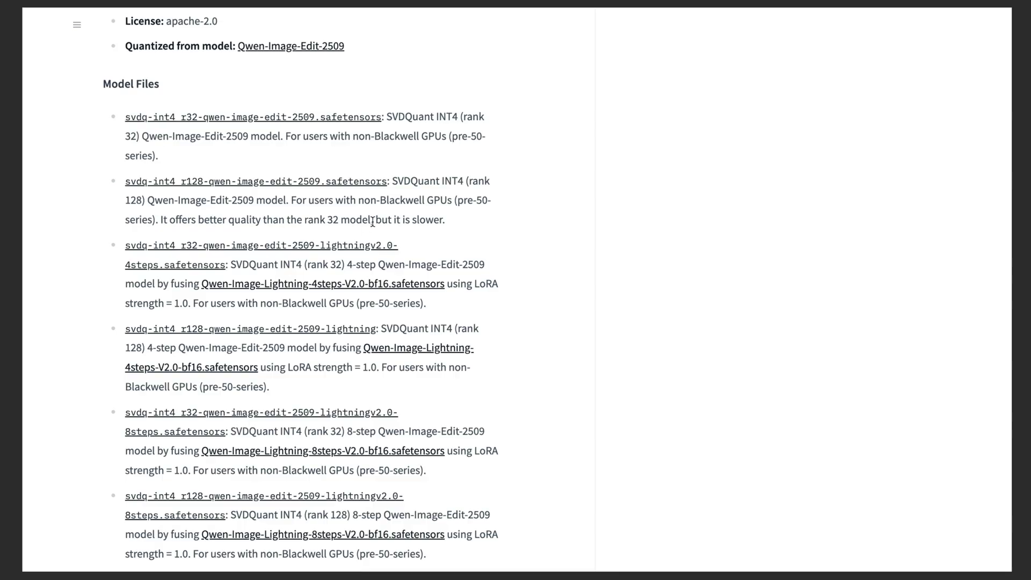
scroll(352, 244, up, 3)
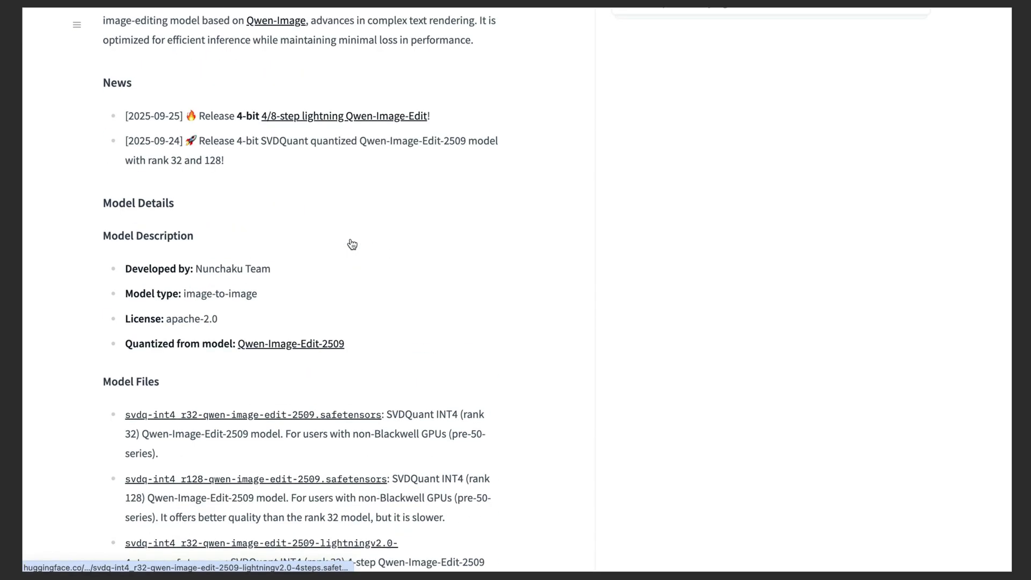
scroll(352, 244, up, 5)
scroll(352, 244, up, 5)
Step: View the Files and versions list of the nunchaku-qwen-image-edit-2509 repository
click(248, 178)
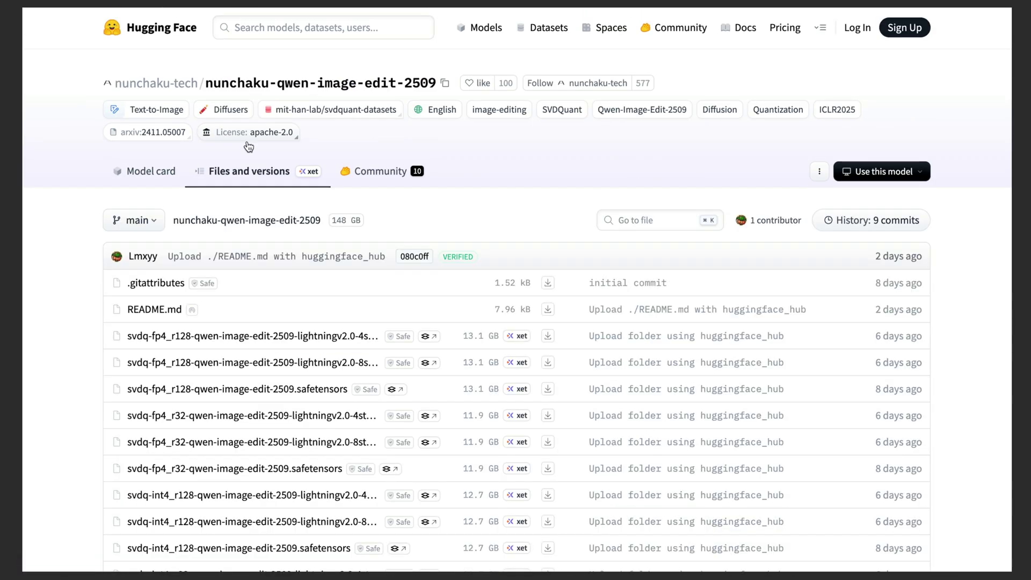
scroll(174, 202, down, 2)
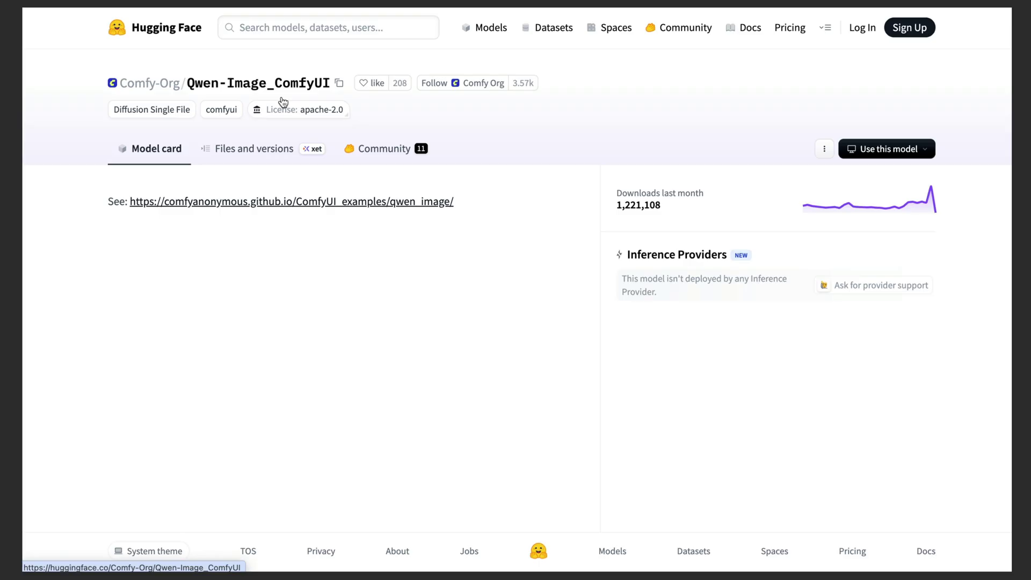
Step: Browse Qwen-Image_ComfyUI's split_files, checking vae and then opening text_encoders
click(269, 151)
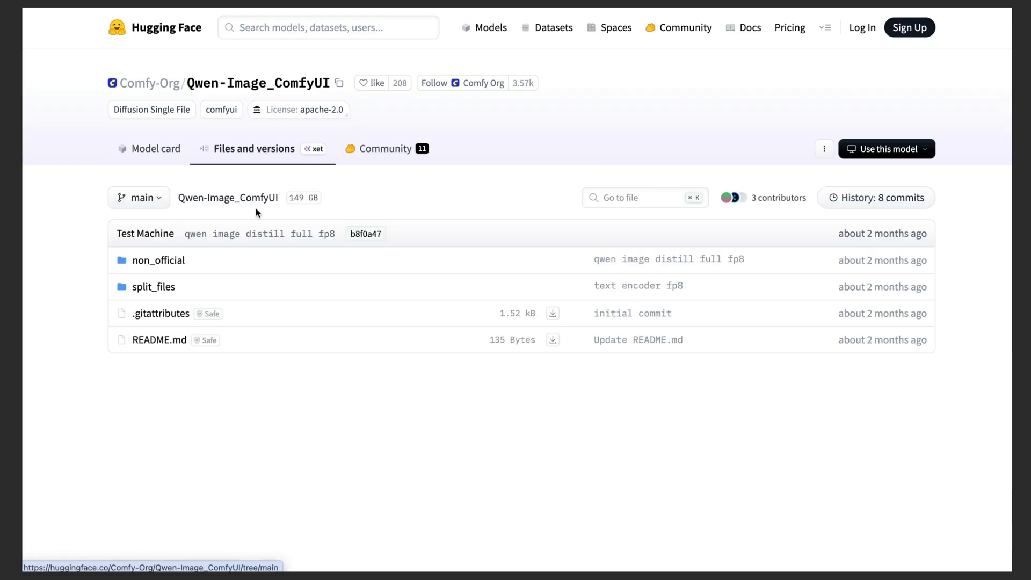
click(149, 291)
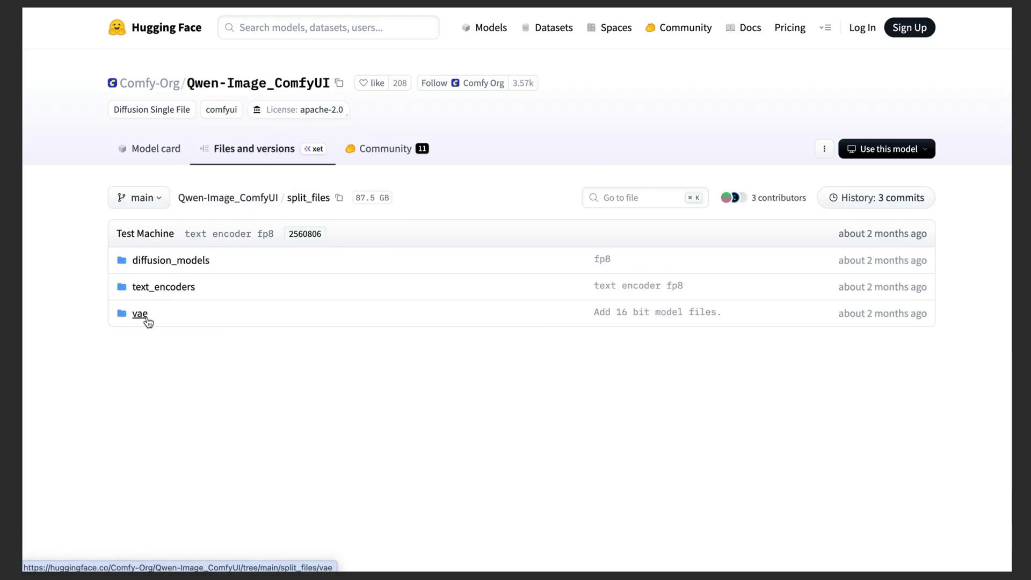
click(147, 320)
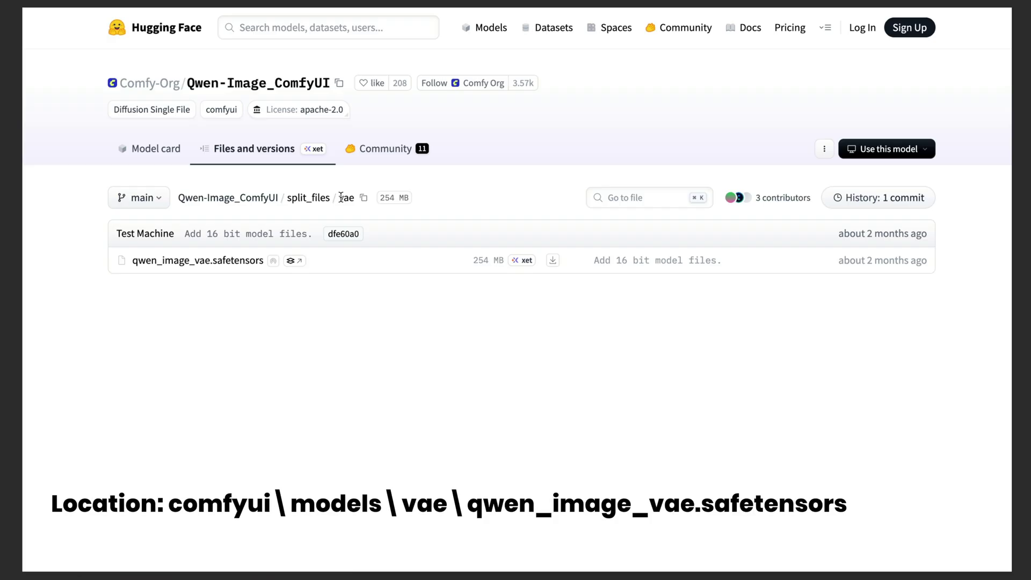
click(323, 201)
click(154, 288)
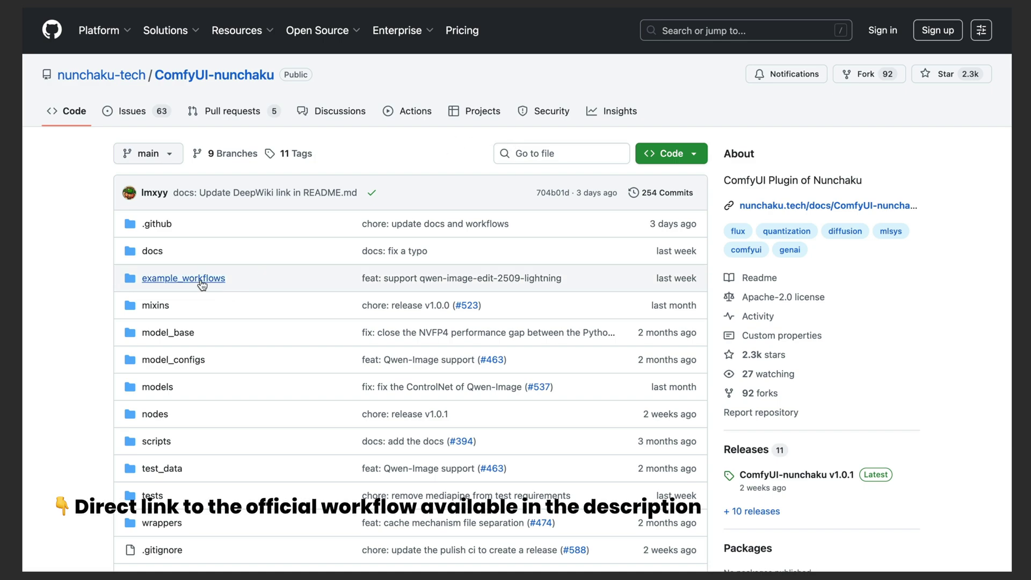
Step: Download the raw nunchaku-qwen-image-edit-2509-lightning.json from ComfyUI-nunchaku's example_workflows
click(153, 282)
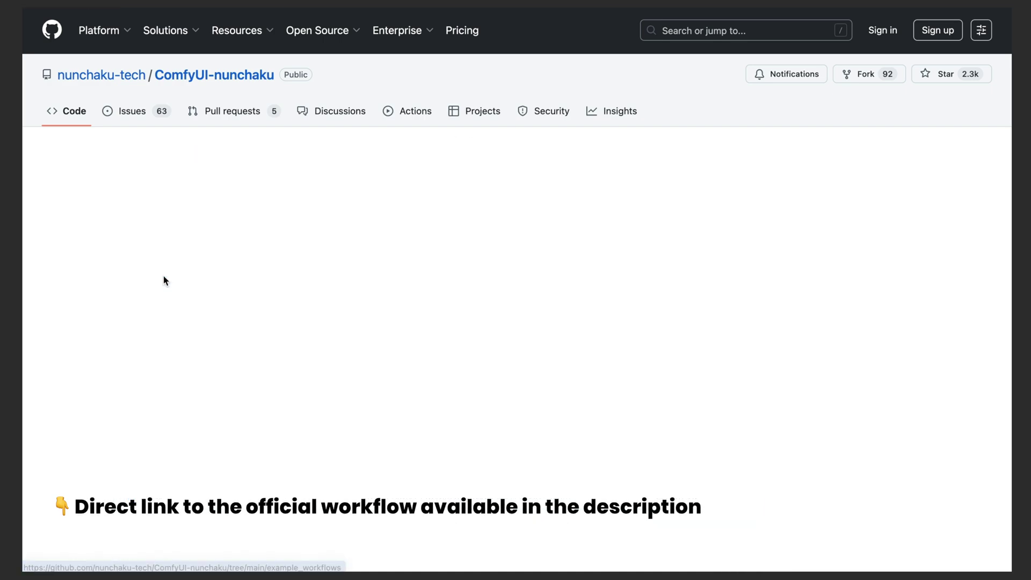
scroll(436, 281, down, 5)
scroll(437, 281, down, 2)
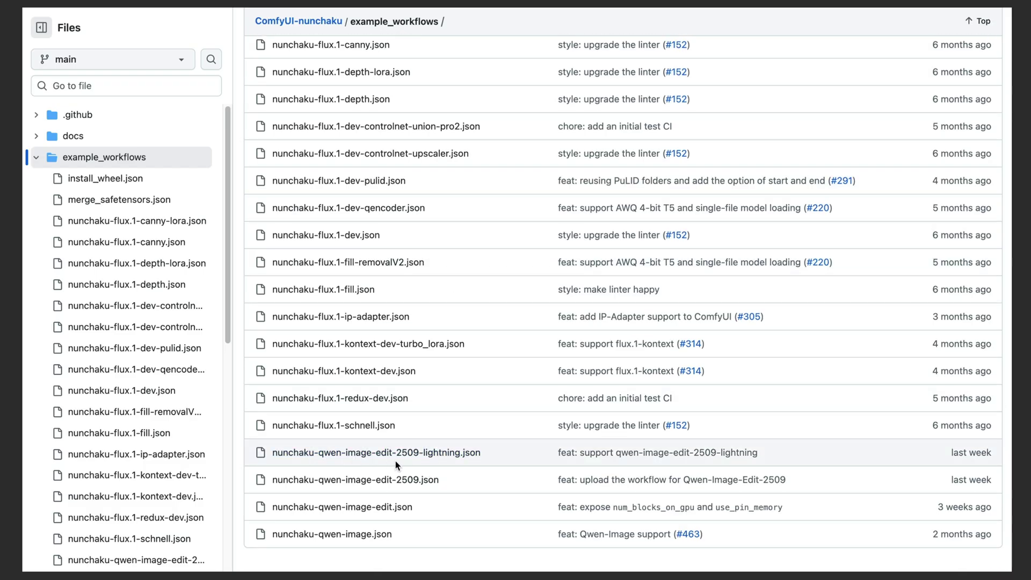
click(449, 454)
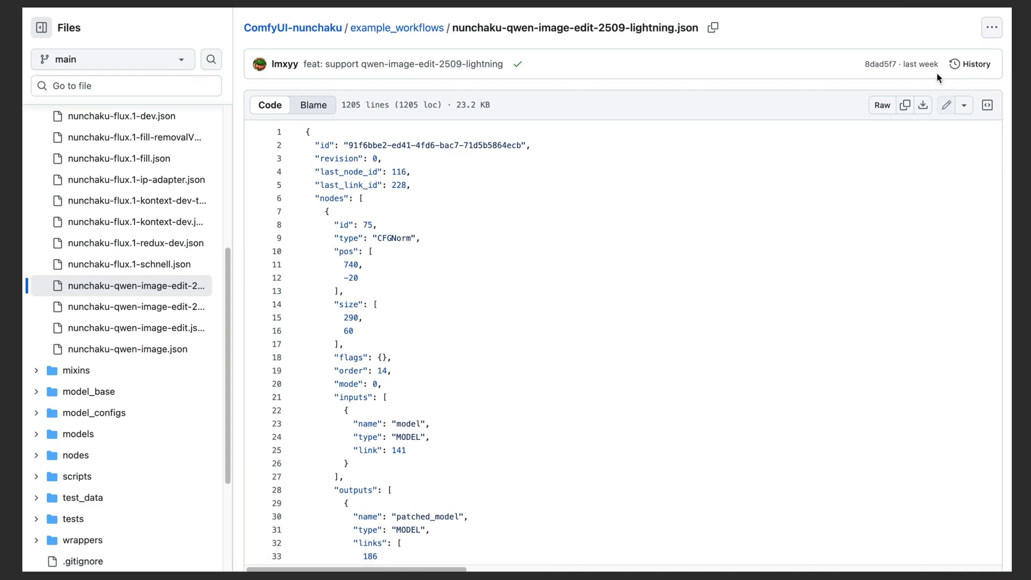
click(924, 106)
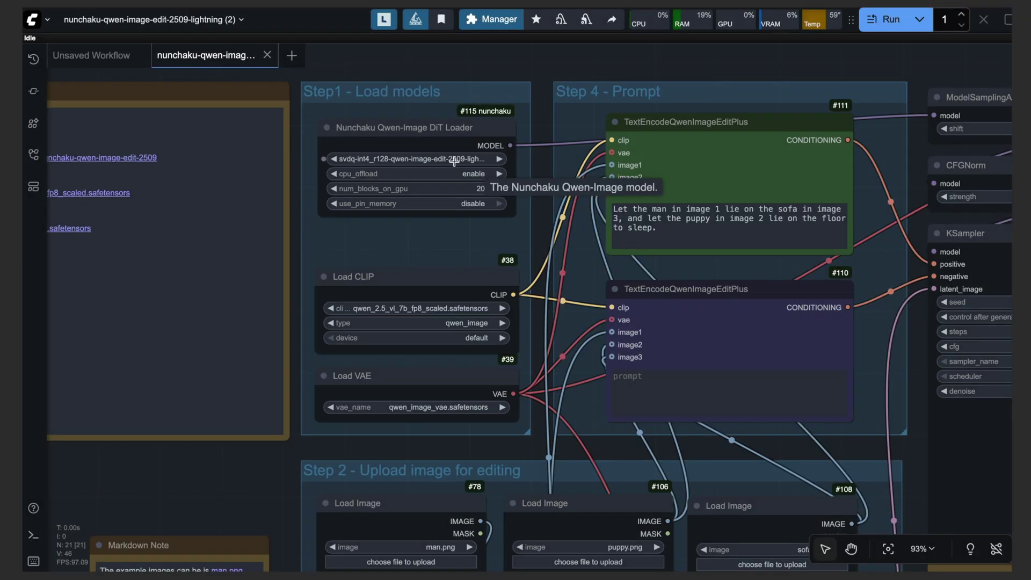
Step: Set the Nunchaku DiT Loader to the r32 4-step lightning model
click(455, 161)
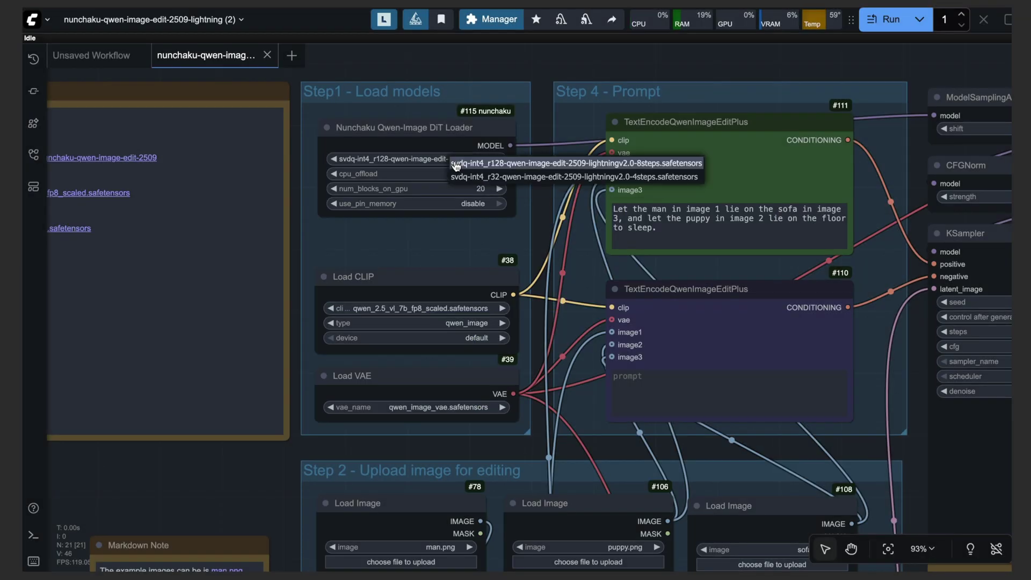
click(536, 177)
drag(533, 202, 509, 175)
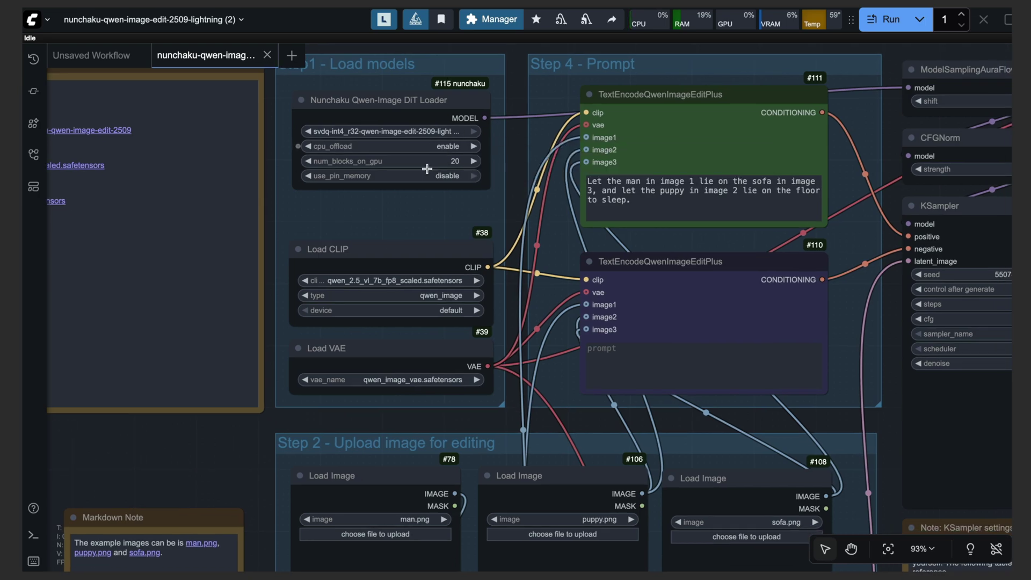
Step: Keep the Qwen 2.5 VL text encoder and Qwen image VAE, and bypass the sofa image loader
click(362, 280)
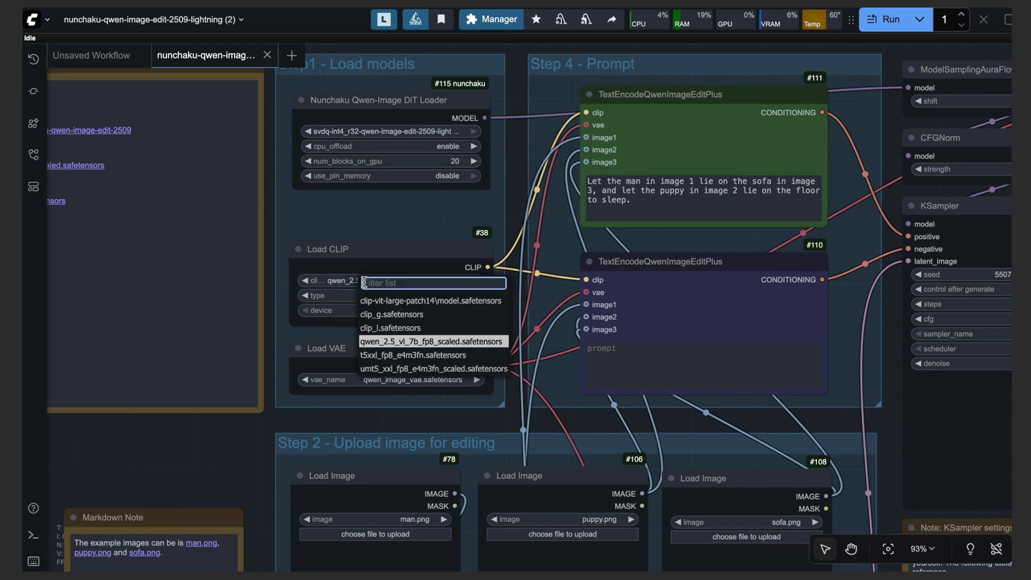
click(417, 344)
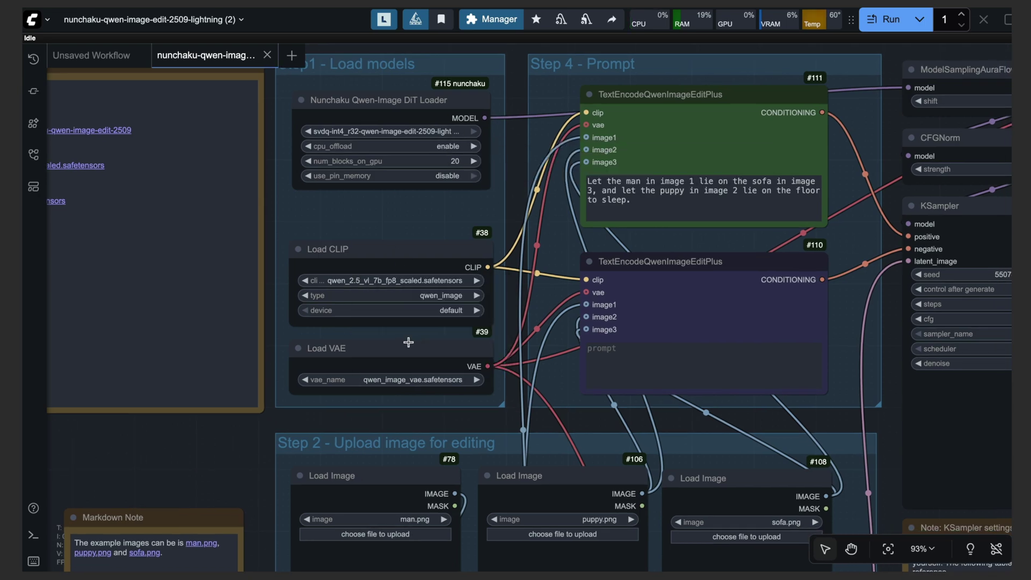
click(396, 381)
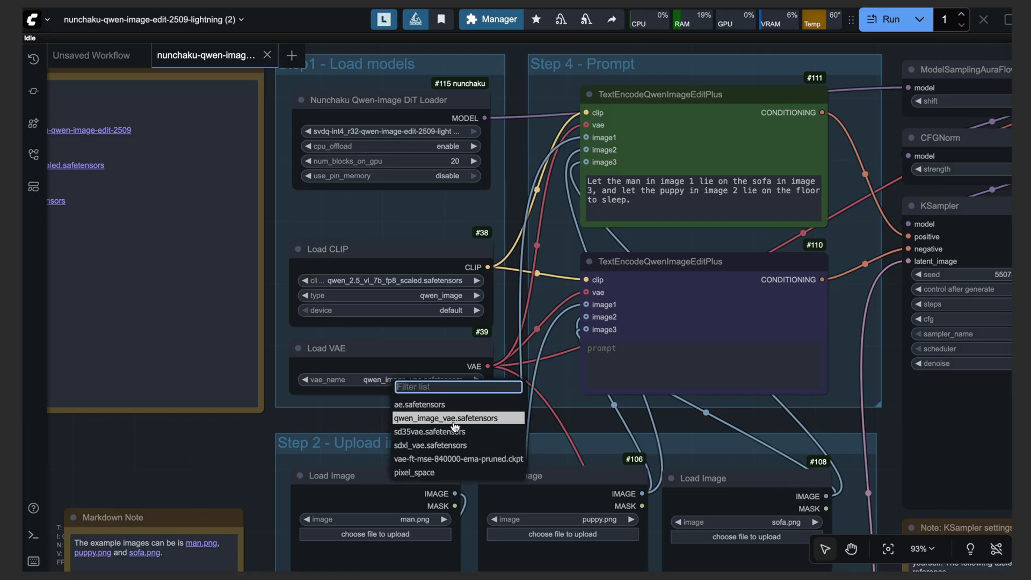
click(454, 418)
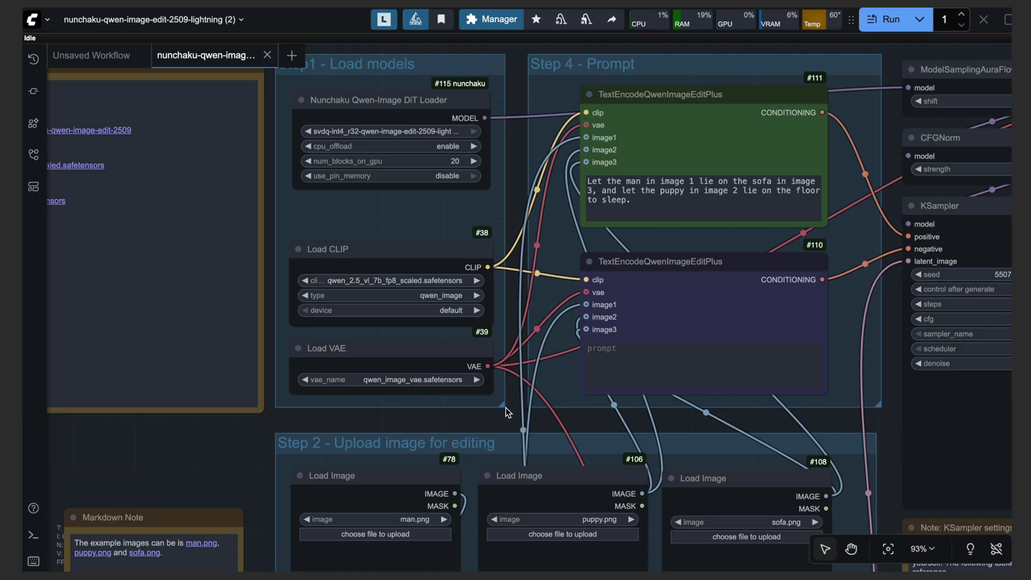
scroll(507, 430, down, 2)
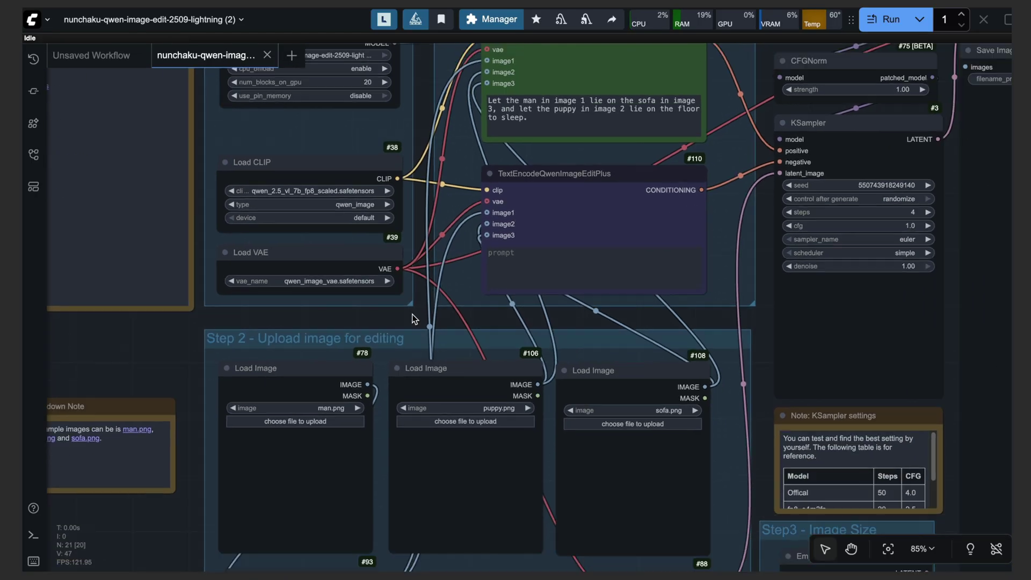
scroll(415, 233, down, 2)
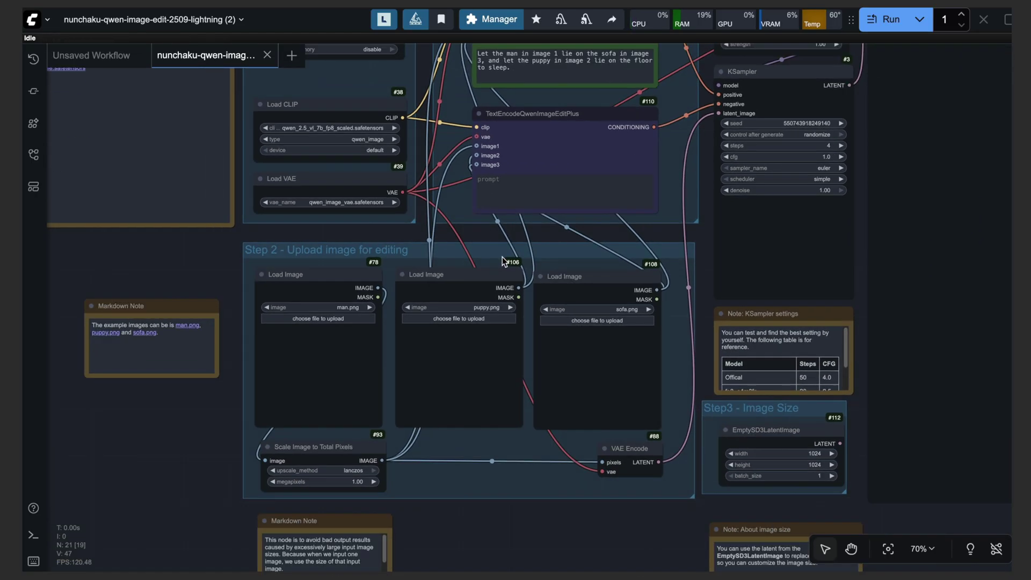
click(573, 276)
key(ctrl+b)
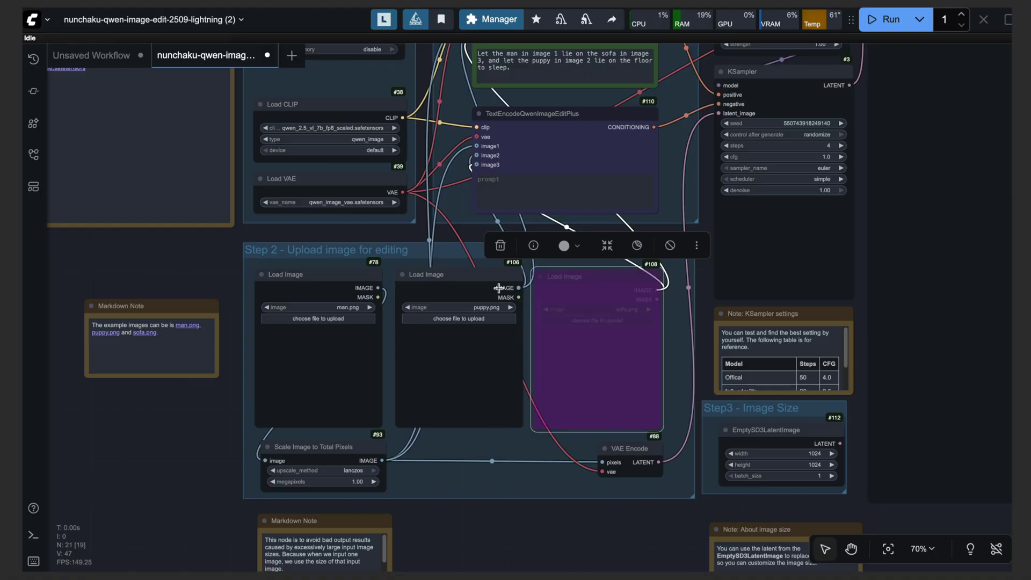
Step: Deselect the bypassed sofa loader and select the KSampler node to check its settings
click(365, 232)
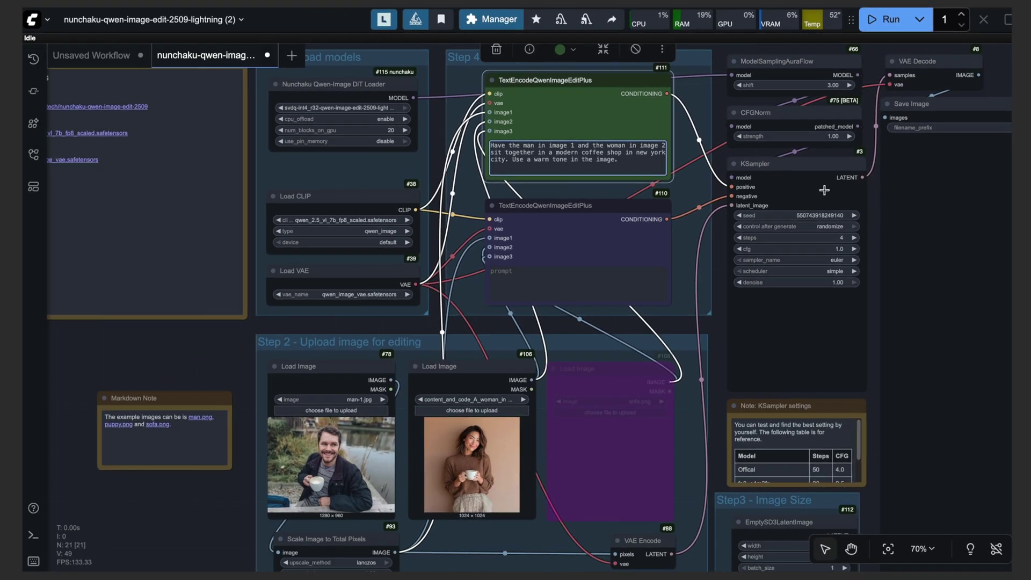
click(825, 190)
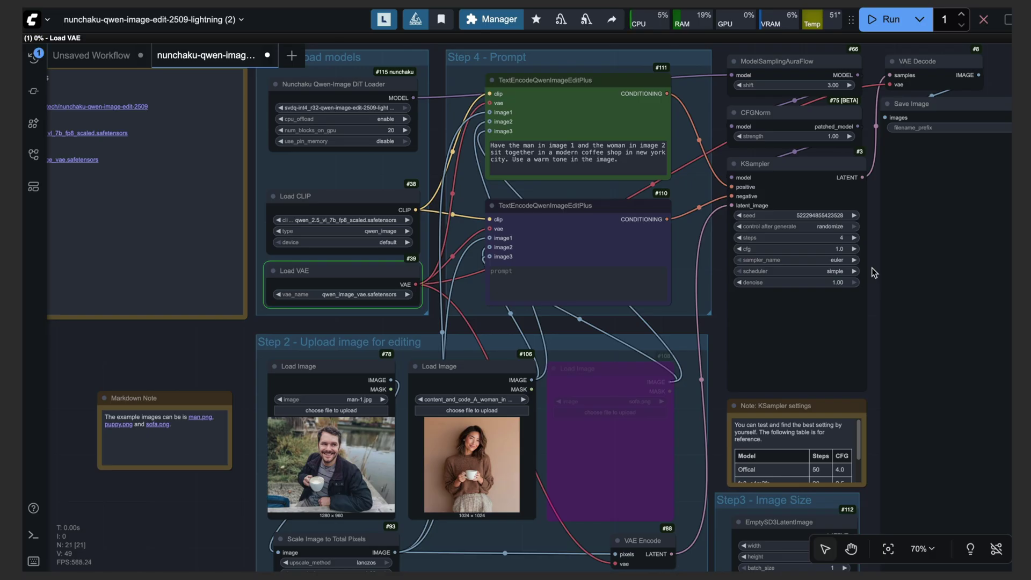
Step: Check the 4/4 sampling time in the logs, then pan to the generated café image
key(ctrl+grave)
double_click(407, 381)
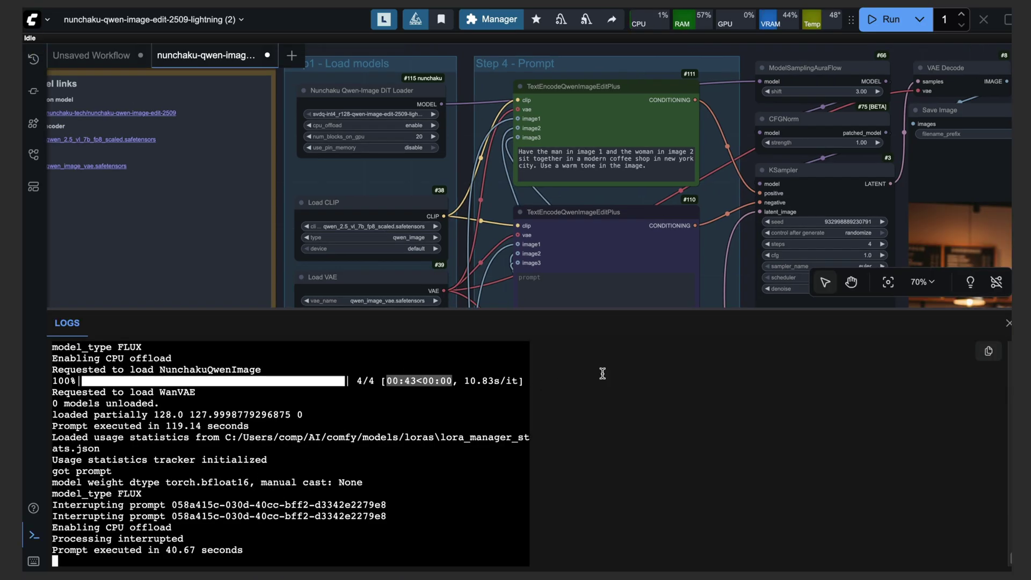
click(680, 369)
key(ctrl+grave)
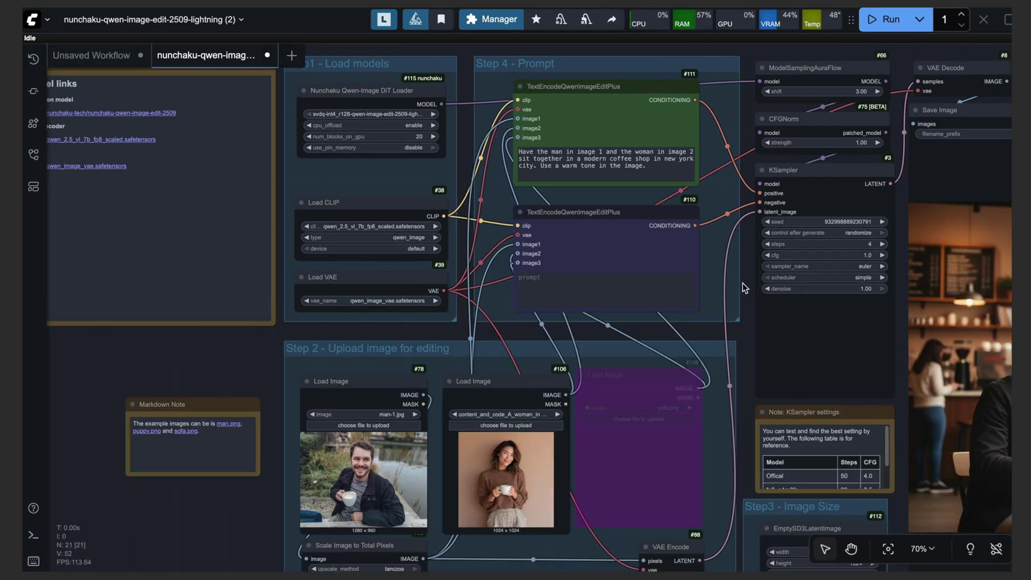
drag(743, 283, 398, 217)
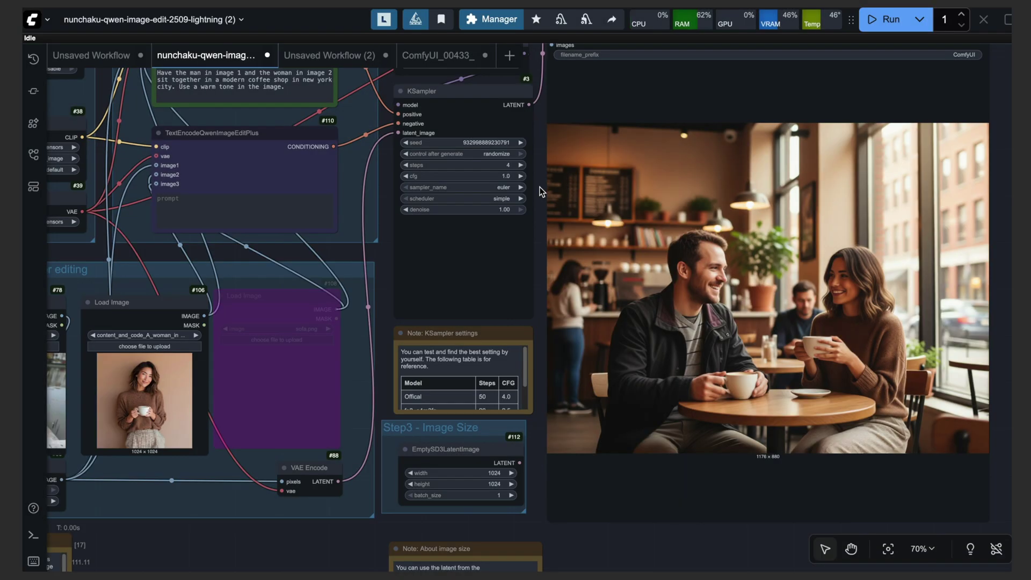
Step: Fix the KSampler seed and set sampling to 8 steps
click(496, 155)
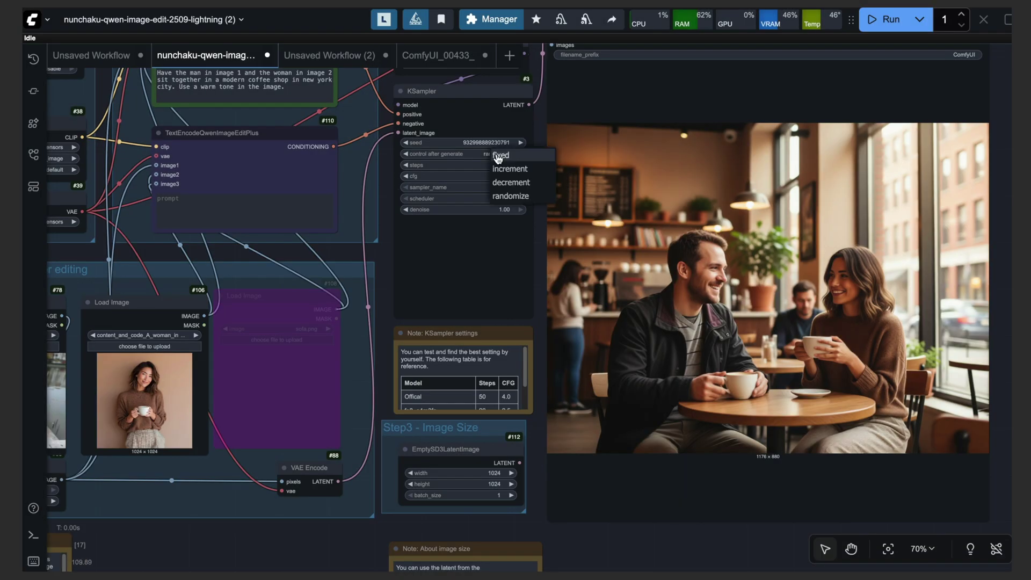
click(498, 156)
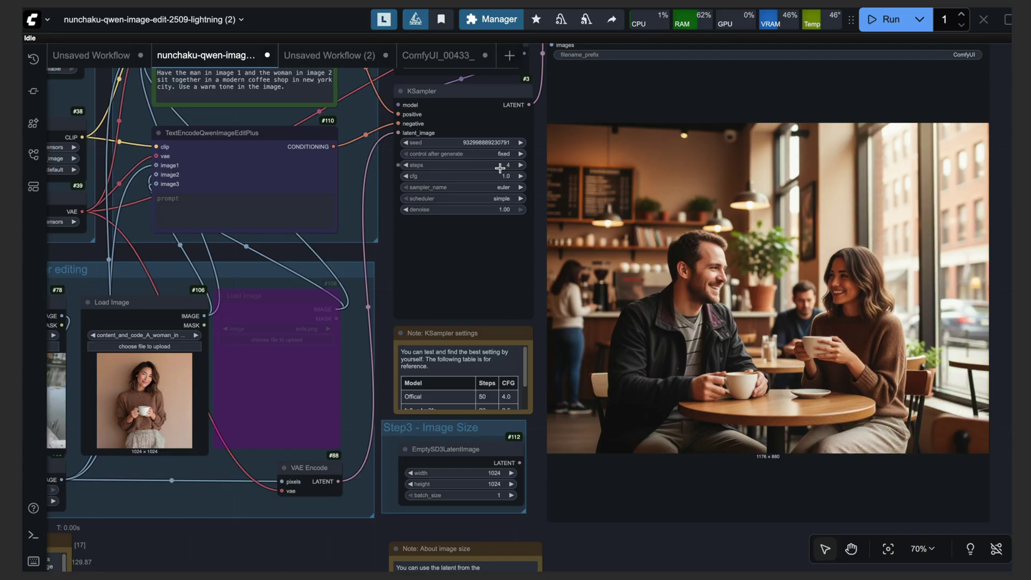
mouse_move(464, 164)
click(500, 168)
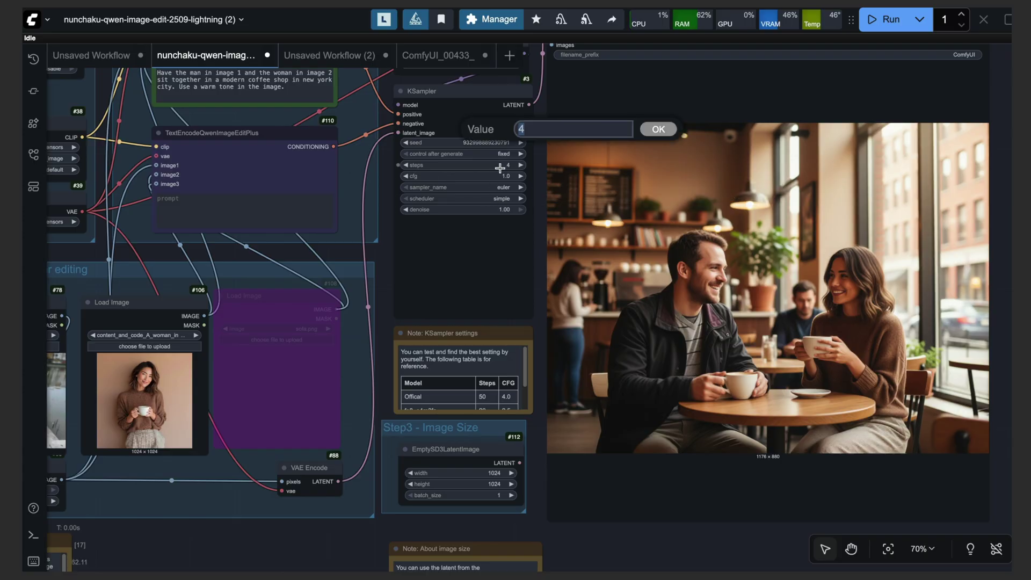
text(8)
key(Return)
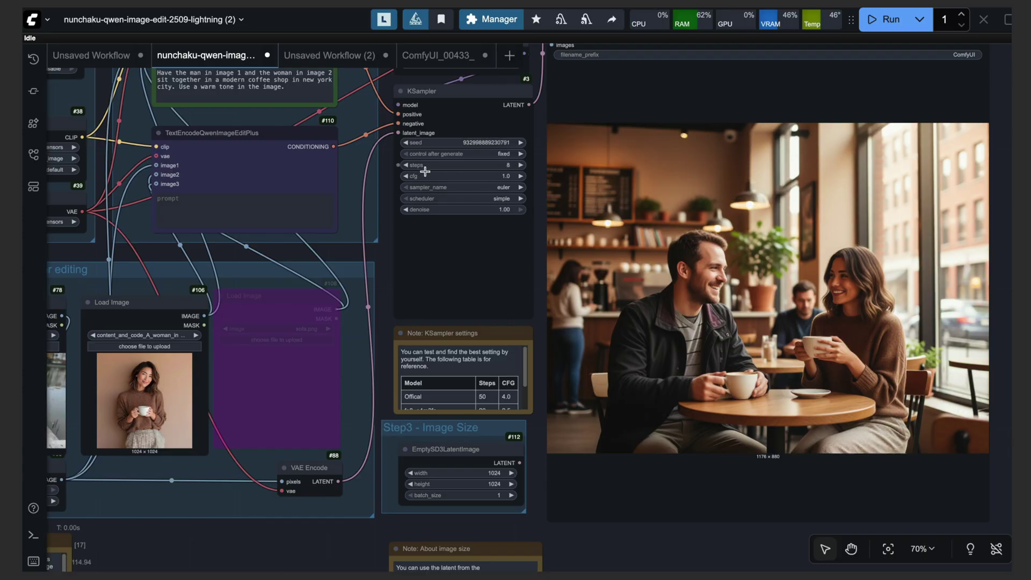
scroll(399, 165, left, 5)
scroll(399, 166, up, 3)
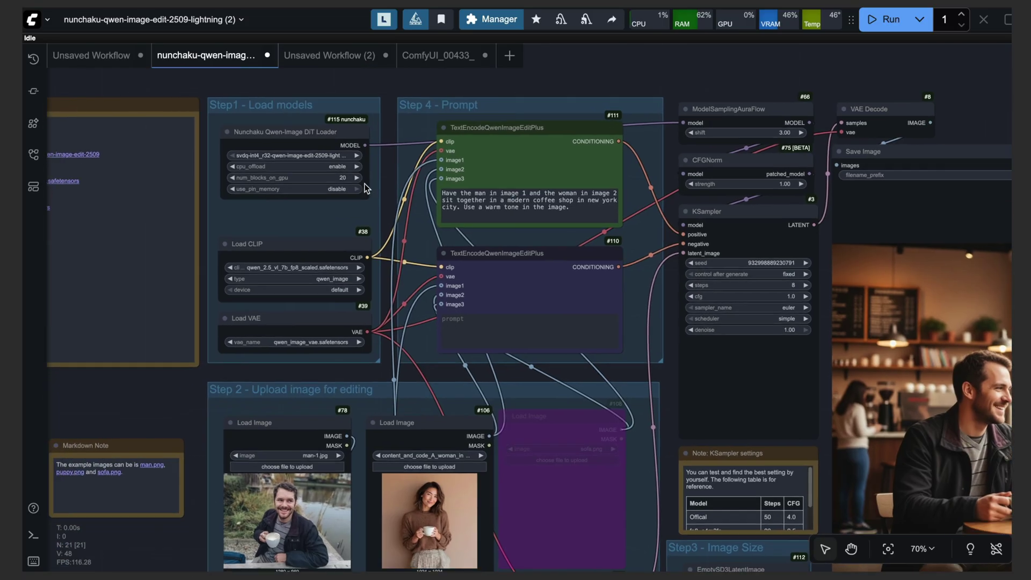
Step: Switch the DiT Loader to the 8-step lightning model and queue the run
click(320, 156)
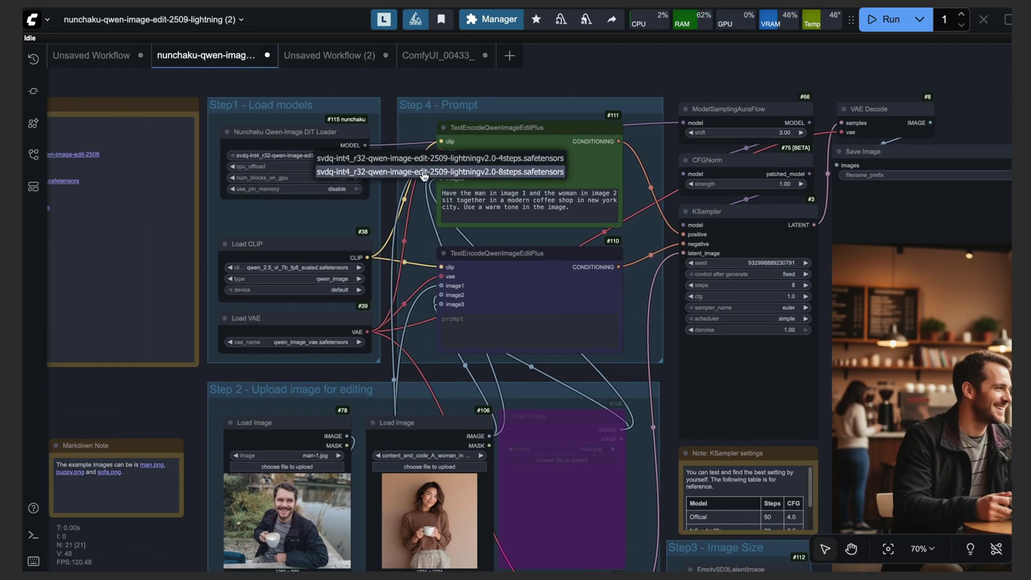
click(441, 172)
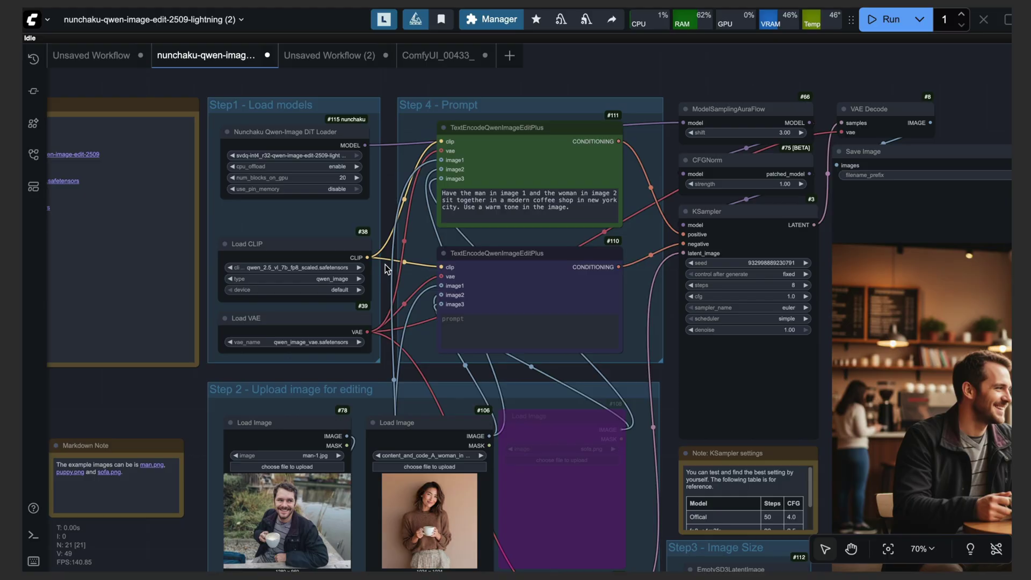
key(ctrl+Return)
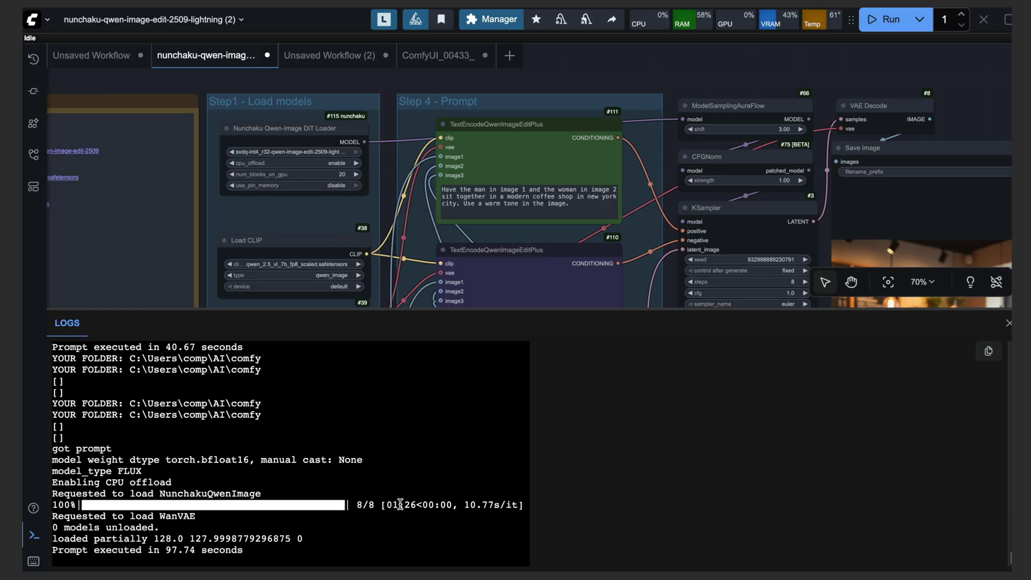
Step: Close the logs and pan to the 8-step image of the couple by the café window
key(ctrl+grave)
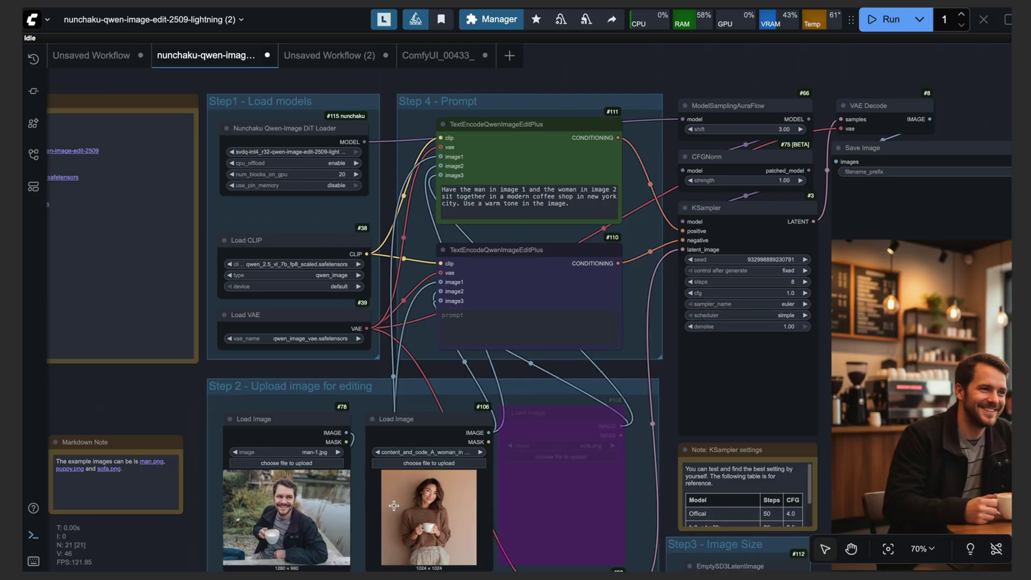
mouse_move(677, 385)
mouse_down()
mouse_move(371, 259)
mouse_move(260, 267)
mouse_up()
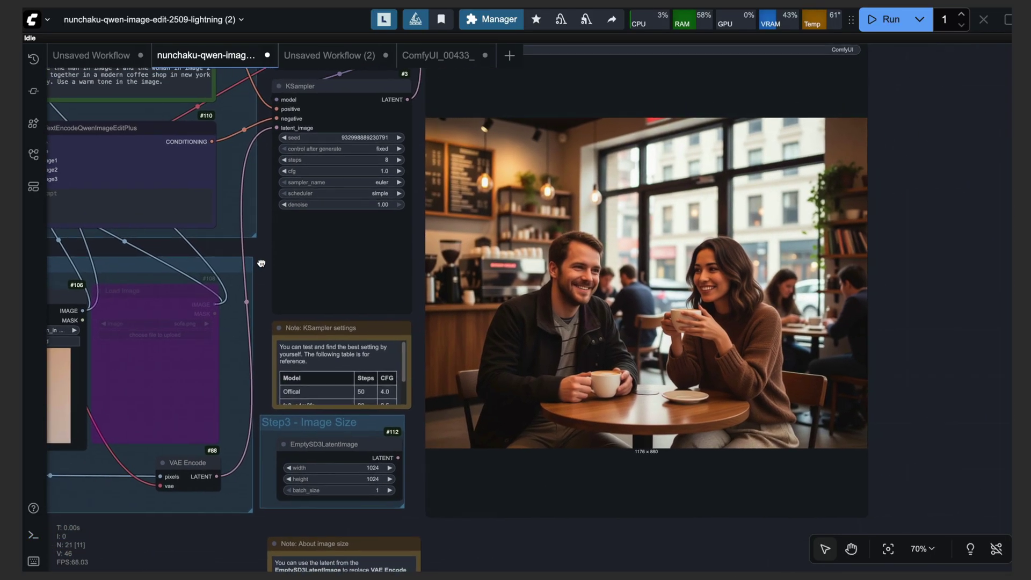